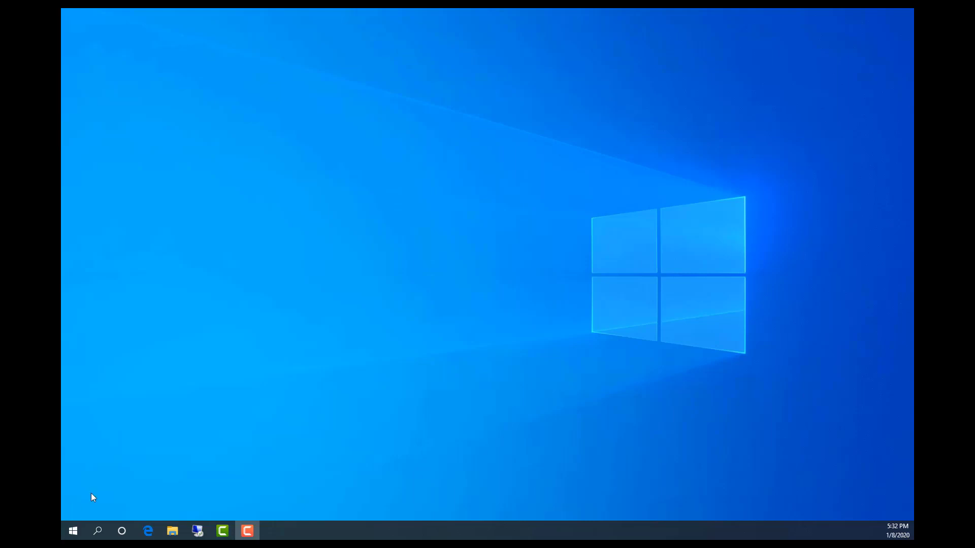
Search Windows for 'pex' to bring up ANSYS PExprt 2019 R3 as the best match
left_click(94, 535)
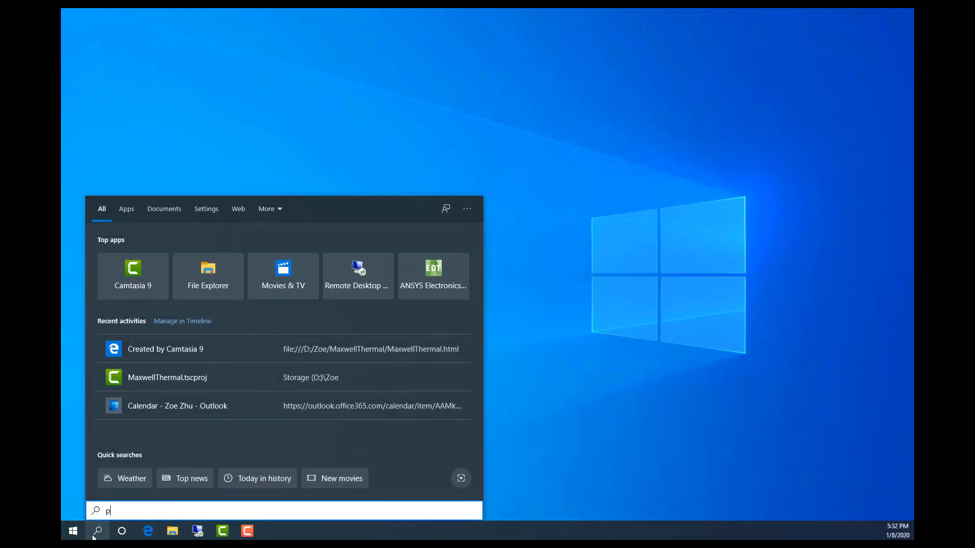
type("pex")
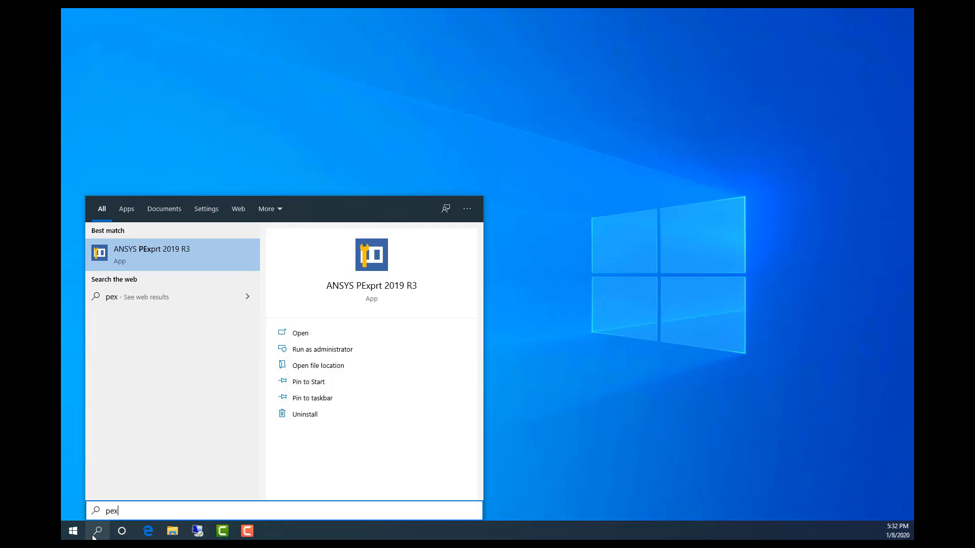
Launch ANSYS PExprt and pick Flyback Converter under Flyback Type > Converter Based
left_click(200, 252)
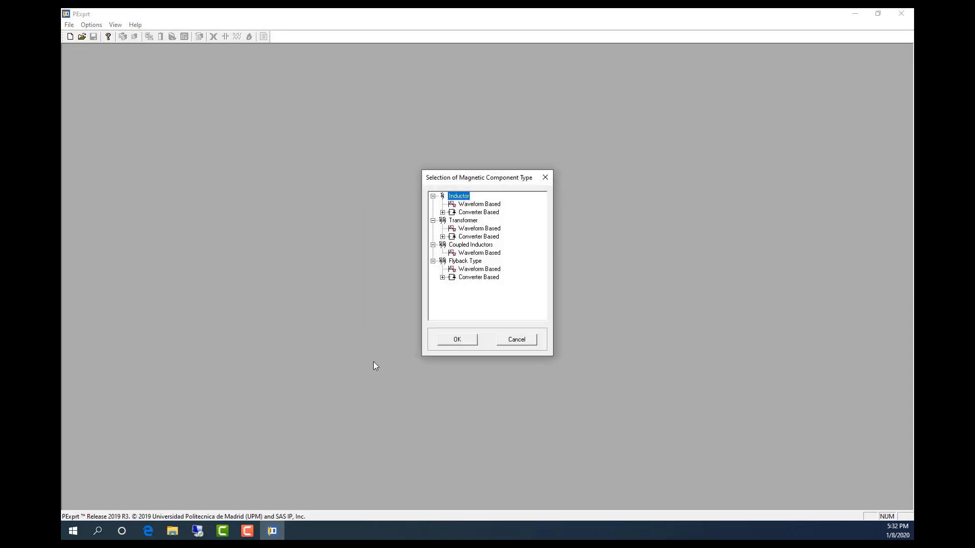
left_click(442, 278)
left_click_drag(497, 181, 468, 175)
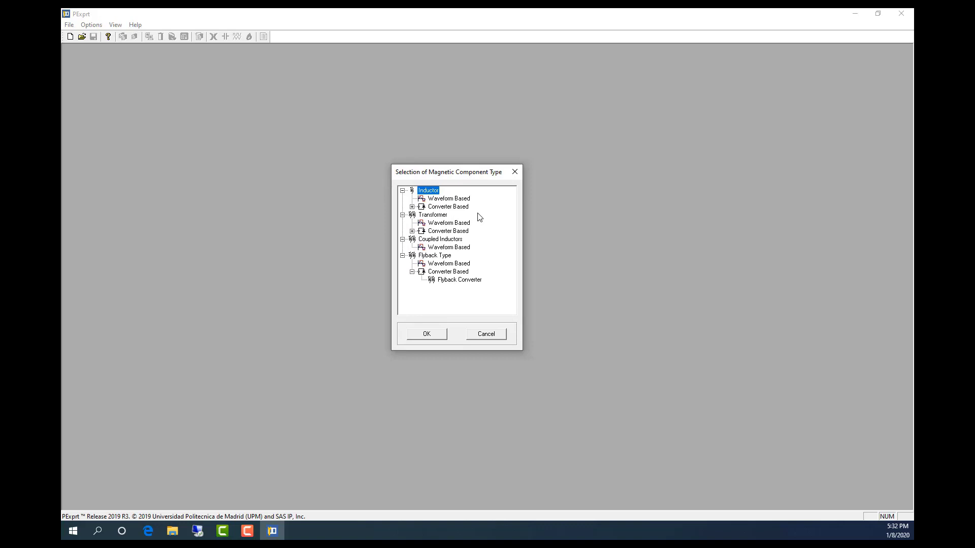
left_click(456, 280)
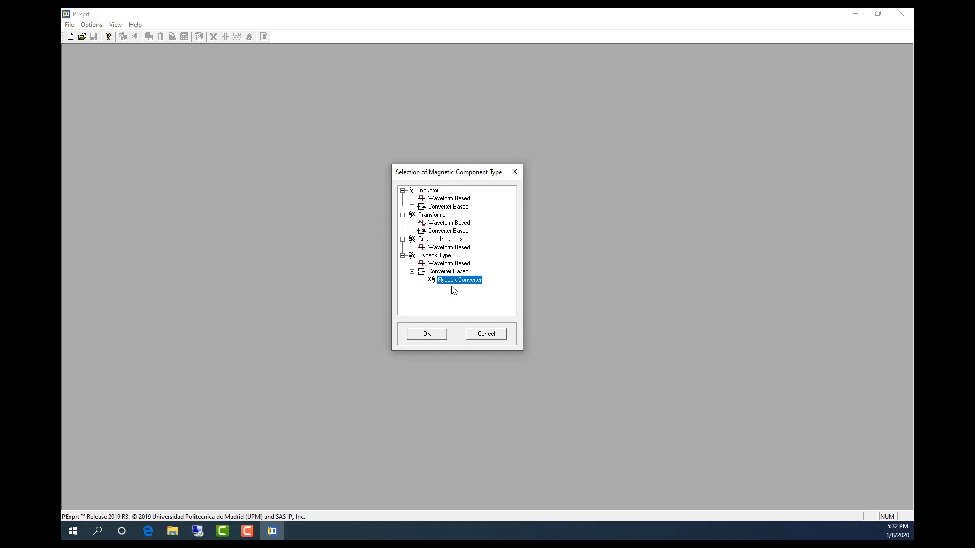
Confirm Flyback Converter to open FlybackConverter1 with 12 V in, 24 V/50 W out at 100 kHz
left_click(428, 336)
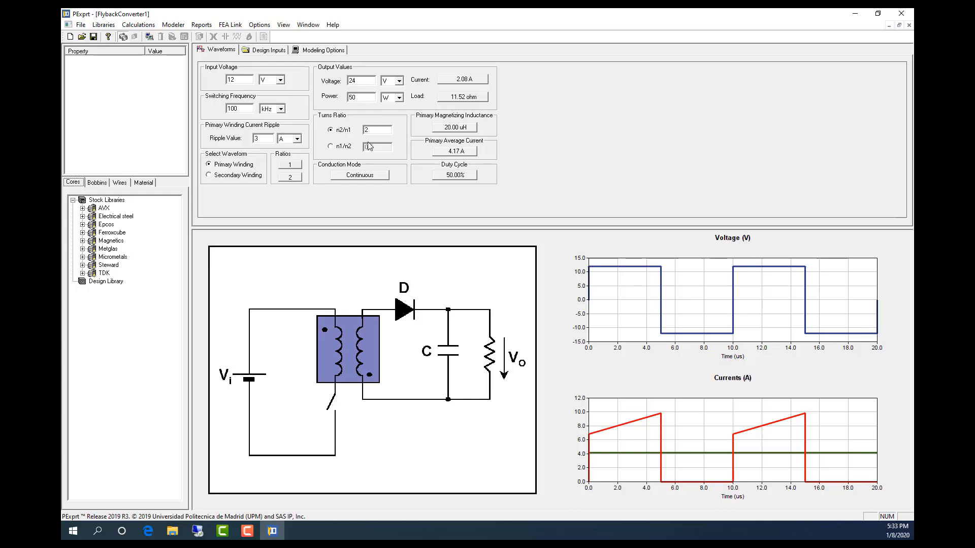
Review the Design Inputs, then show Modeling Options with Steinmetz losses, 32 harmonics and Mode 2
left_click(275, 52)
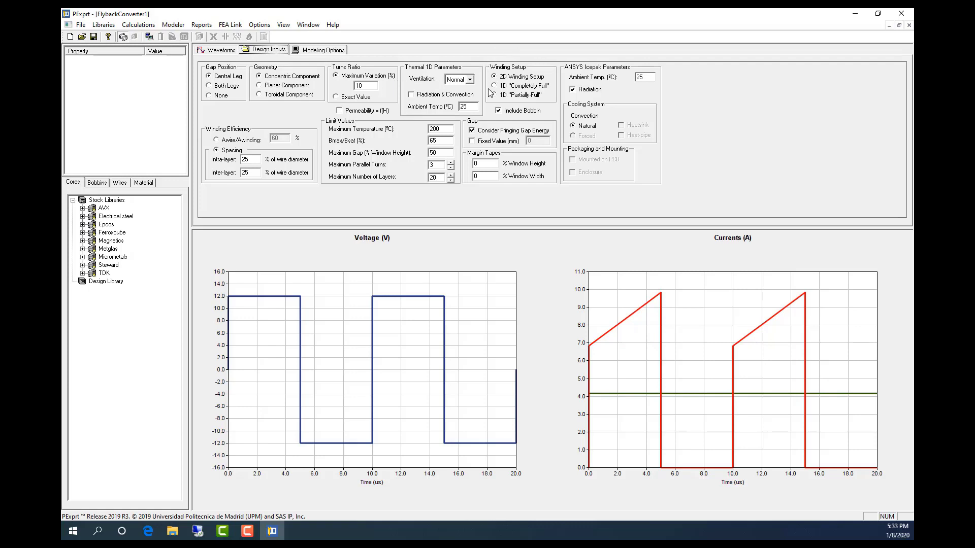
left_click(322, 51)
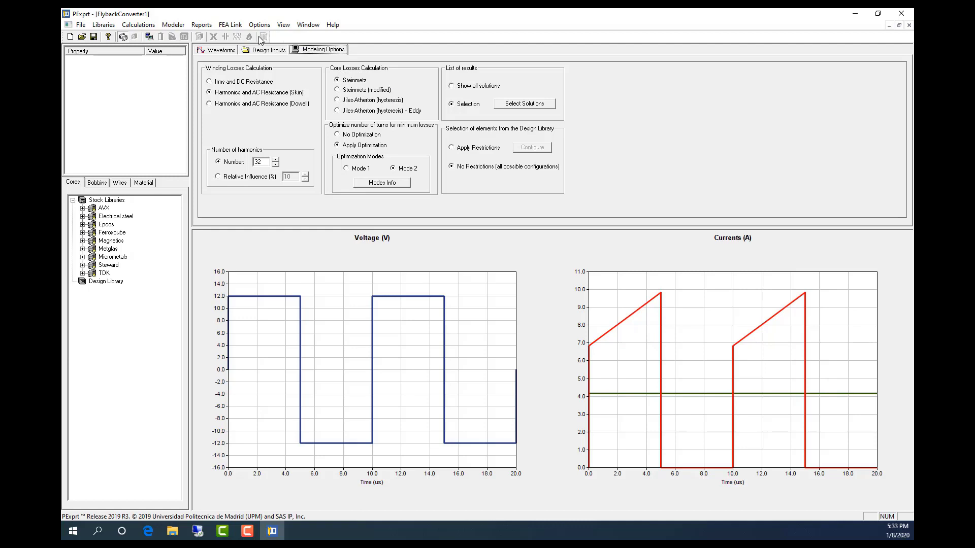
Copy Ferroxcube into the Design Library as Ferroxcube_Design and expand both libraries' core families
left_click(211, 51)
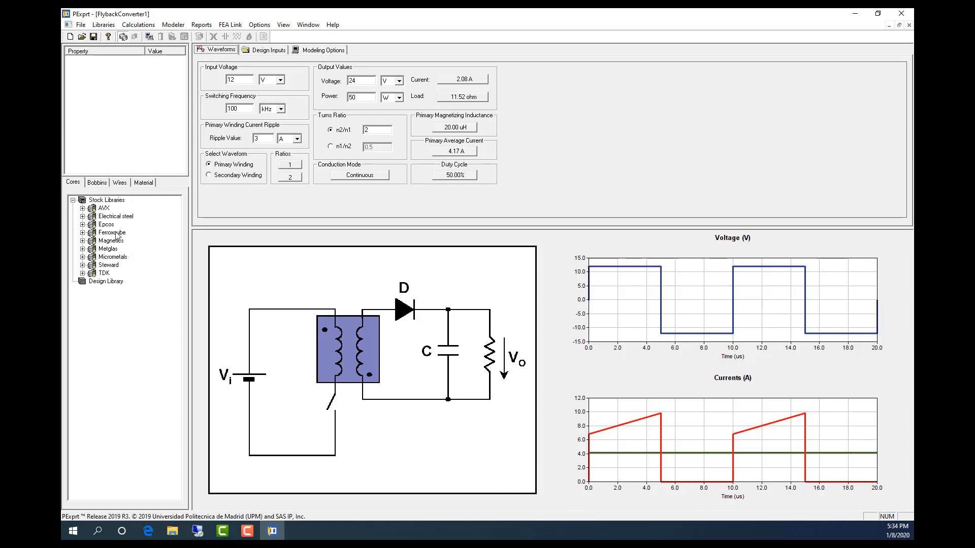
left_click(112, 233)
left_click_drag(115, 235, 108, 284)
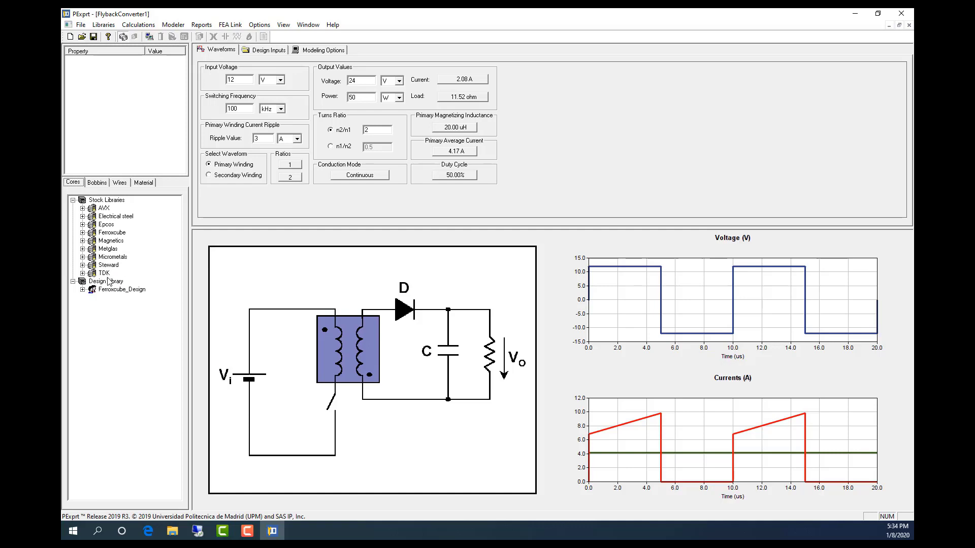
left_click(83, 233)
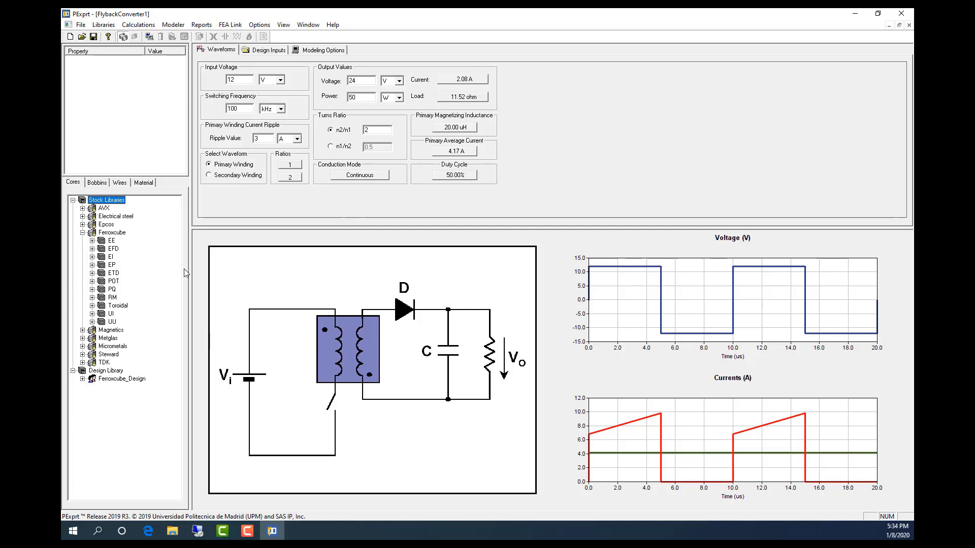
left_click(82, 378)
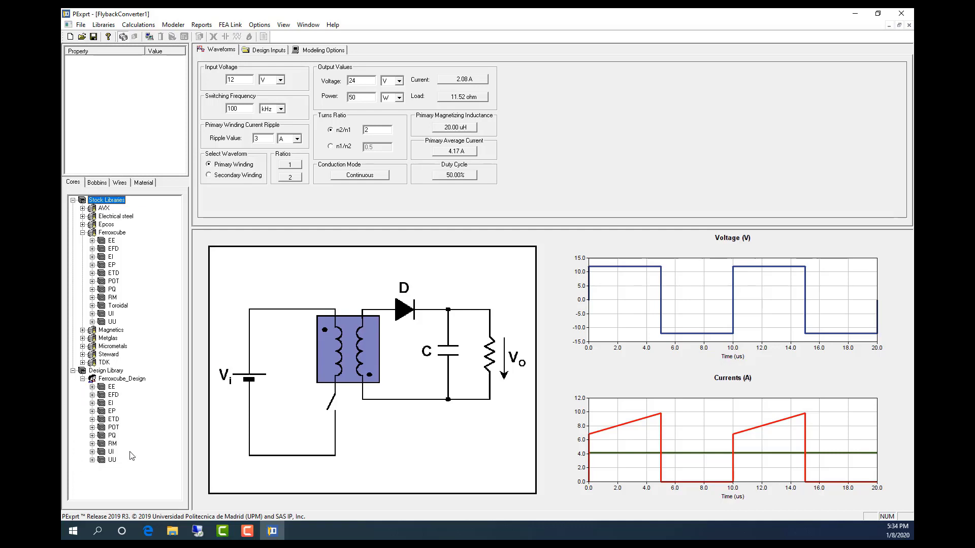
Start the design process, letting PExprt select the cores and wires automatically
left_click(138, 24)
left_click(157, 62)
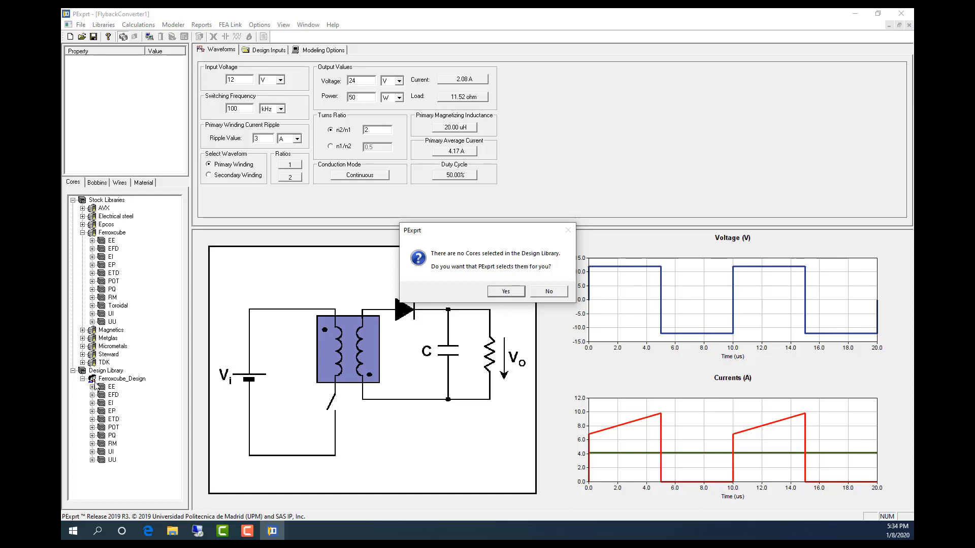
left_click(506, 292)
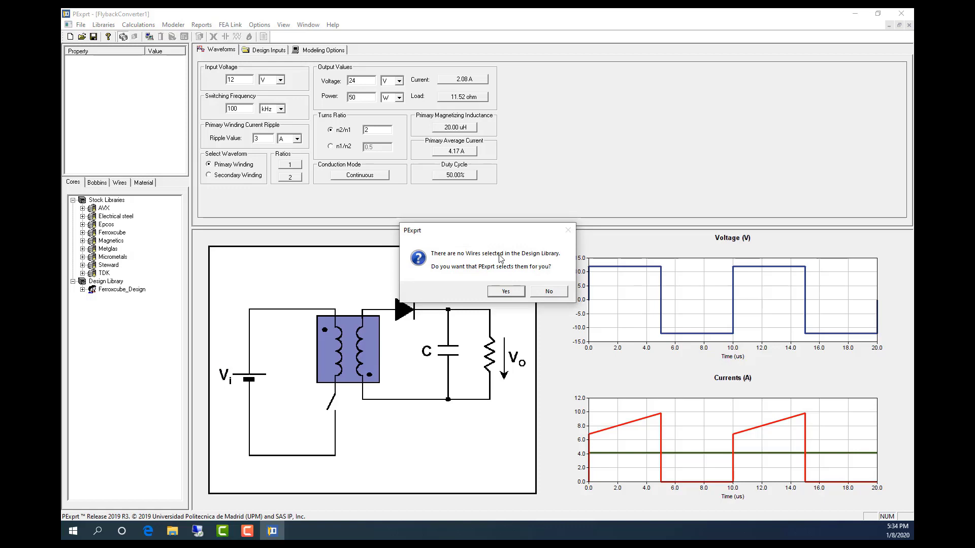
left_click(503, 295)
left_click(516, 294)
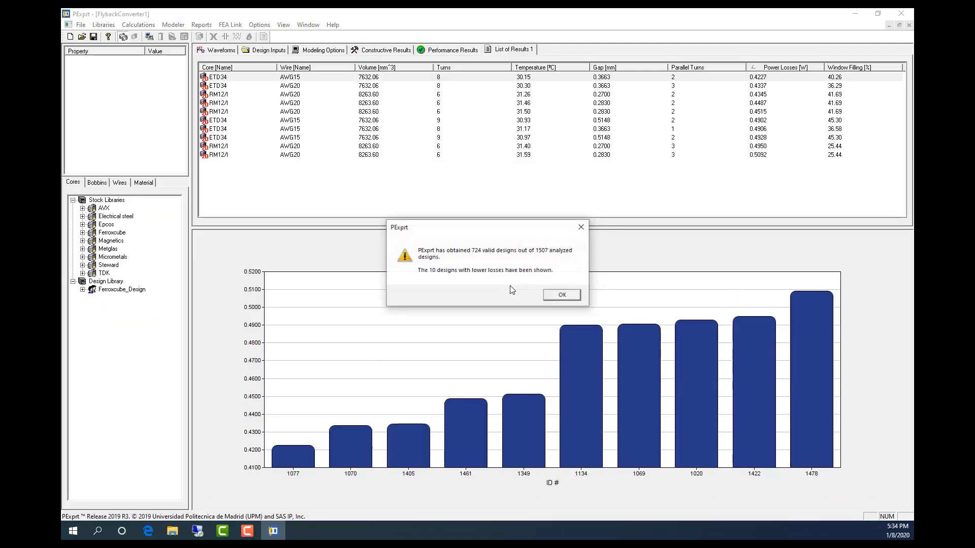
Dismiss the 724-valid-designs summary and select the top ETD34 design at 0.4227 W
left_click(561, 295)
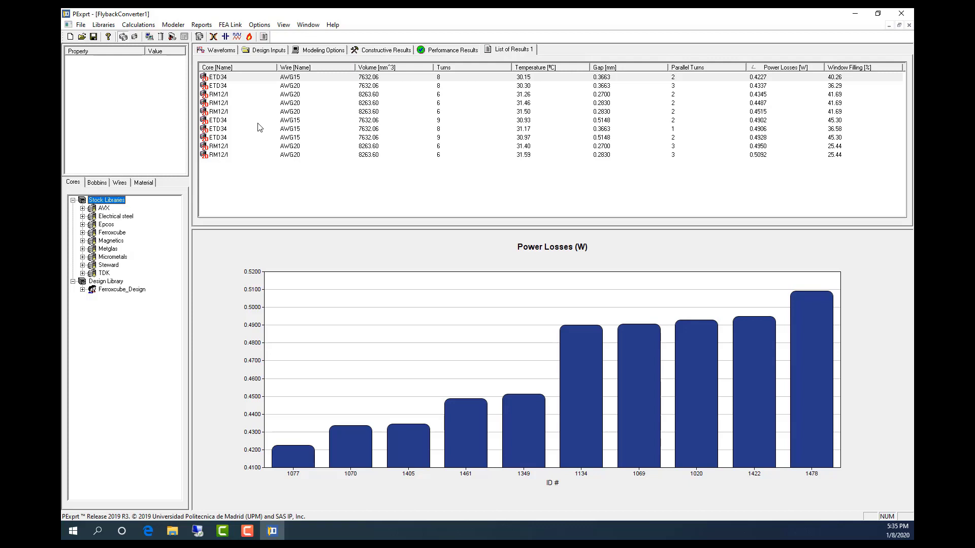
left_click(763, 78)
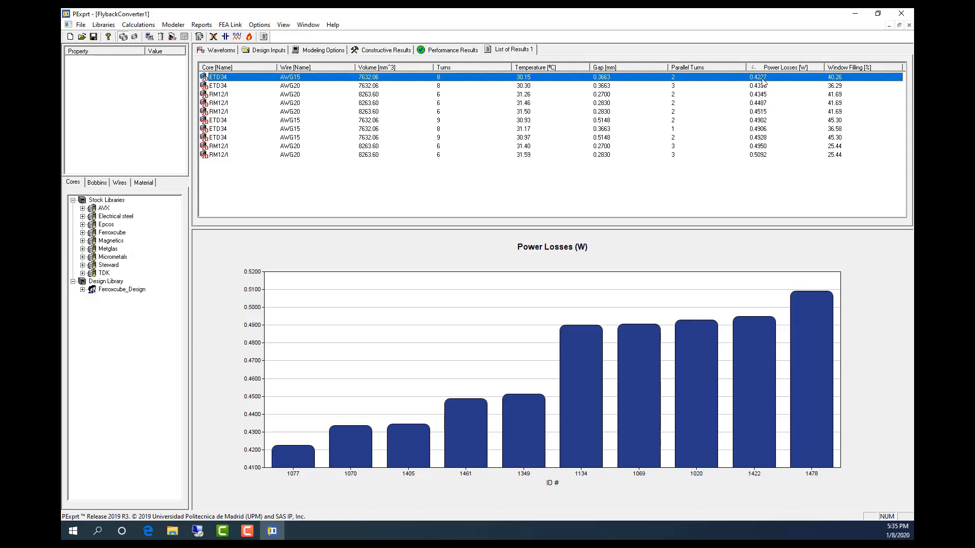
Show the ETD34 design's Performance Results, checking Winding 2 before returning to Winding 1
left_click(454, 51)
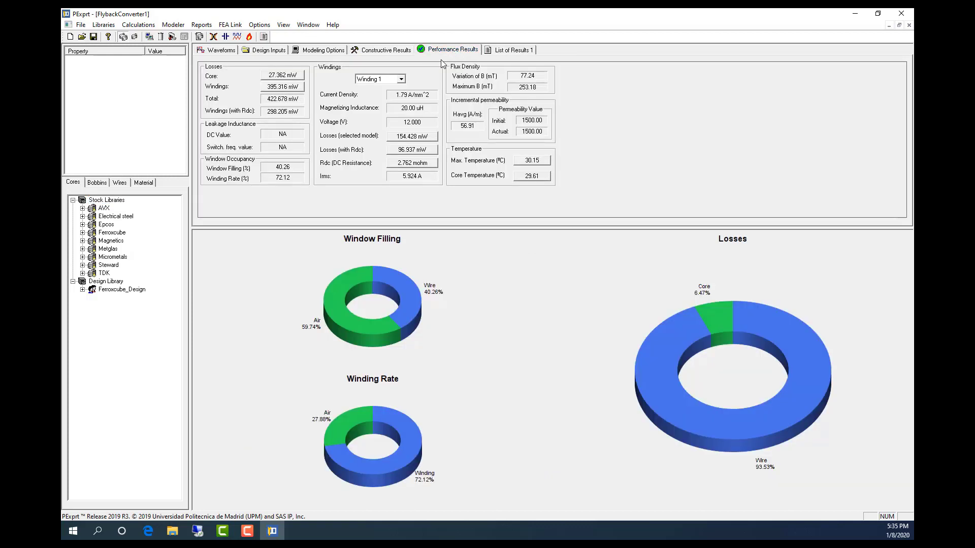
left_click(401, 79)
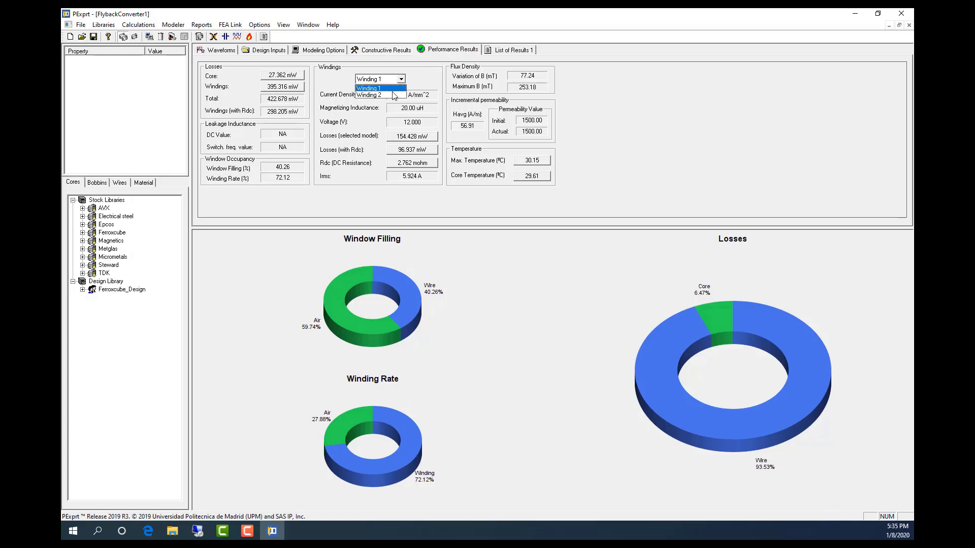
left_click(394, 96)
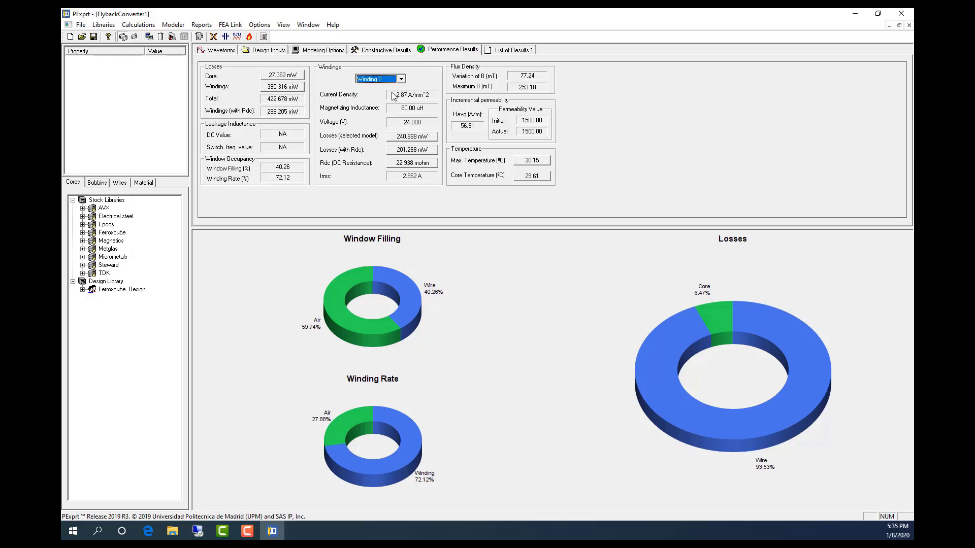
left_click(401, 80)
left_click(394, 88)
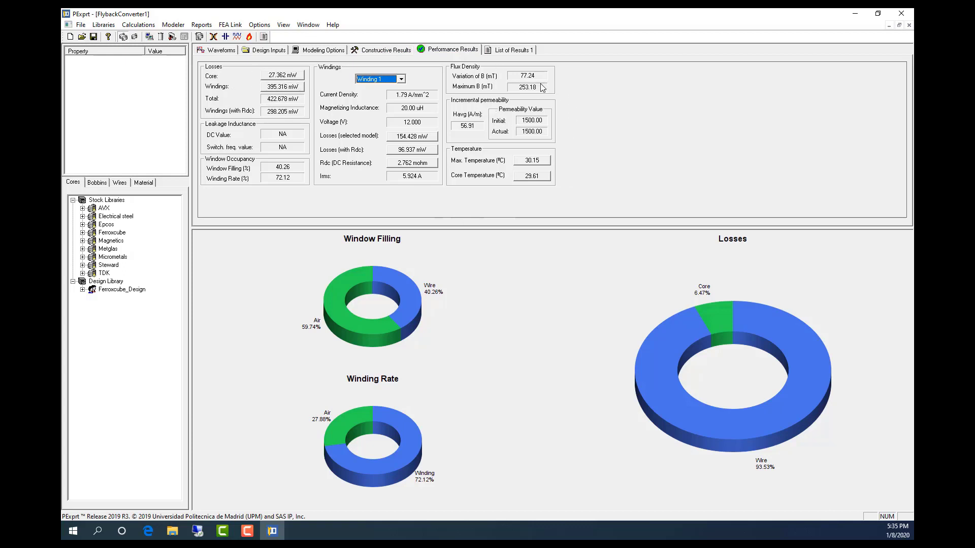
Inspect the ETD34 core values and dimensions, then the 3C92 material properties, closing both windows
left_click(378, 51)
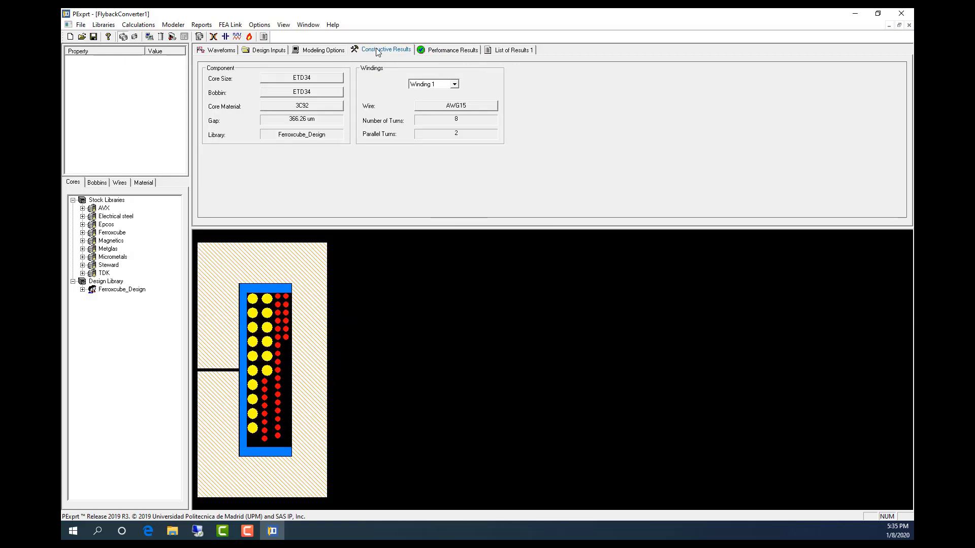
left_click(308, 83)
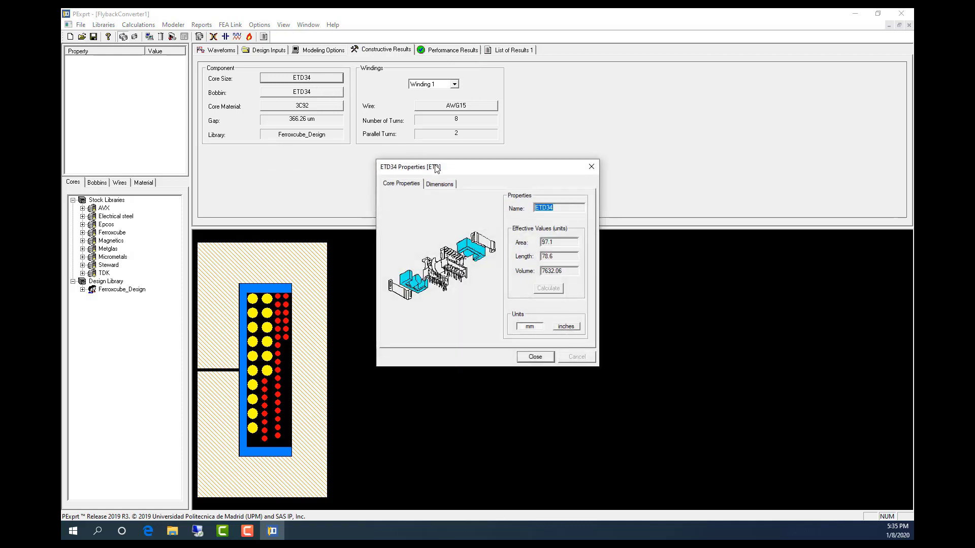
left_click(449, 186)
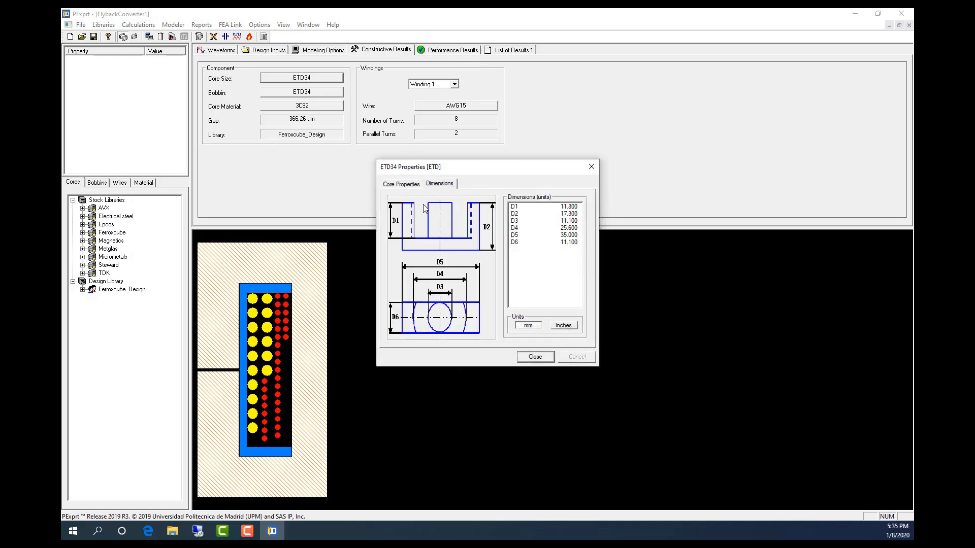
left_click(403, 186)
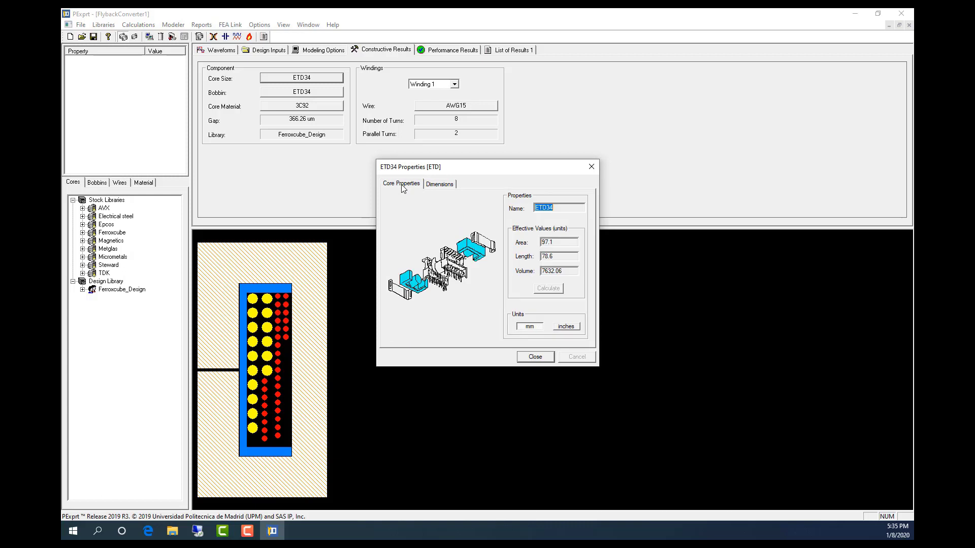
left_click(591, 168)
left_click(311, 108)
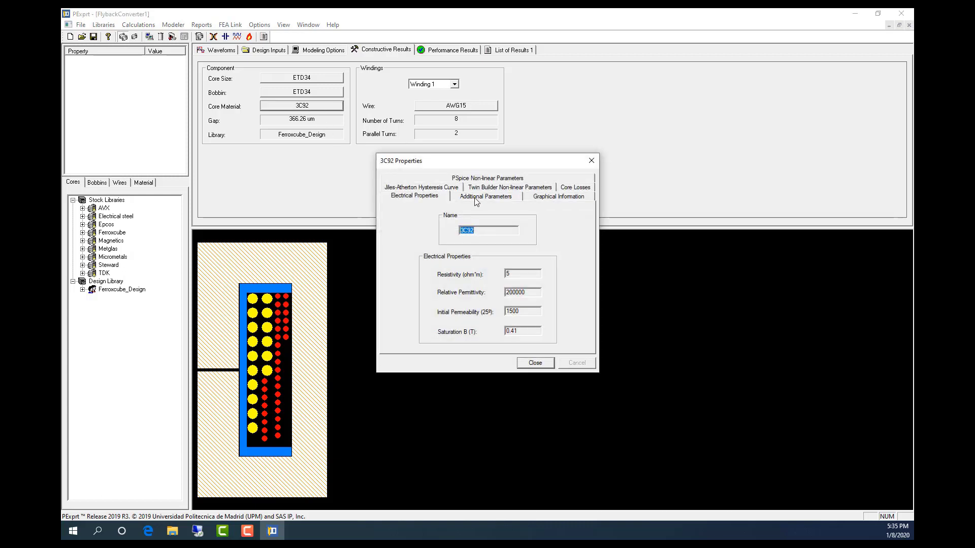
left_click(590, 161)
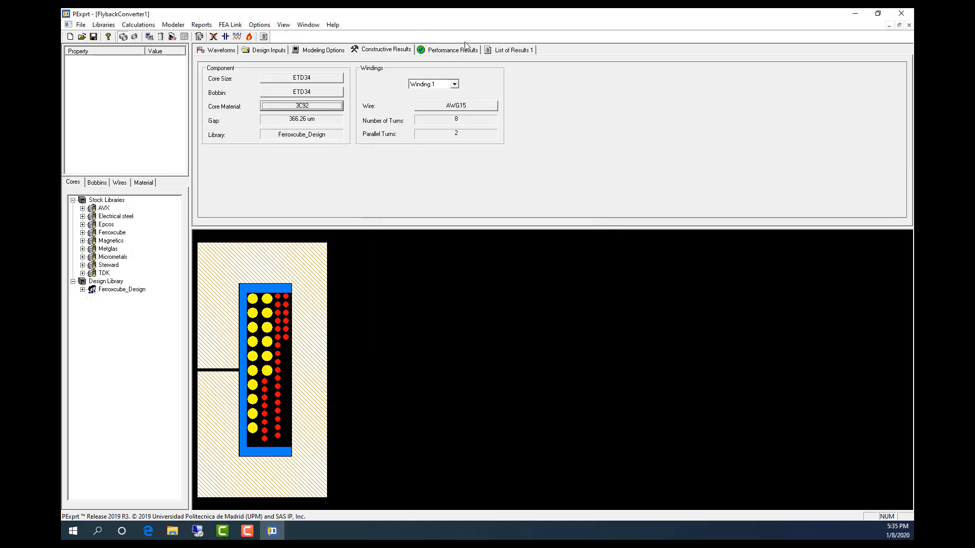
Select all ten designs in List of Results 1 and delete them
left_click(512, 51)
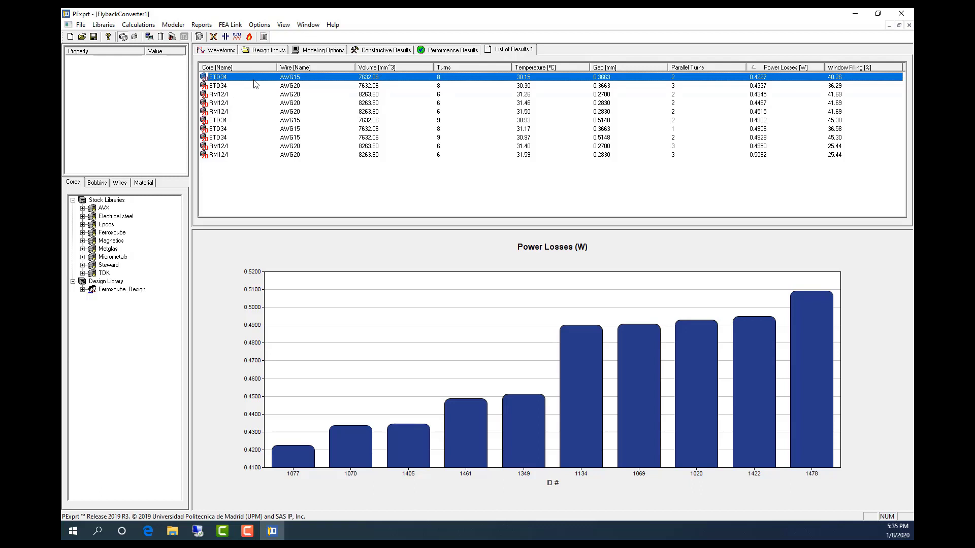
left_click(285, 155, "shift")
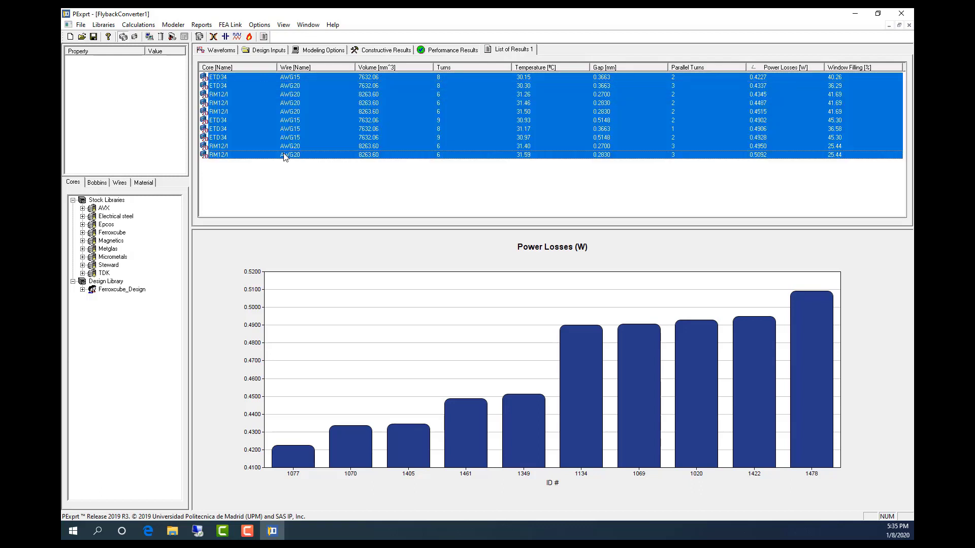
right_click(297, 130)
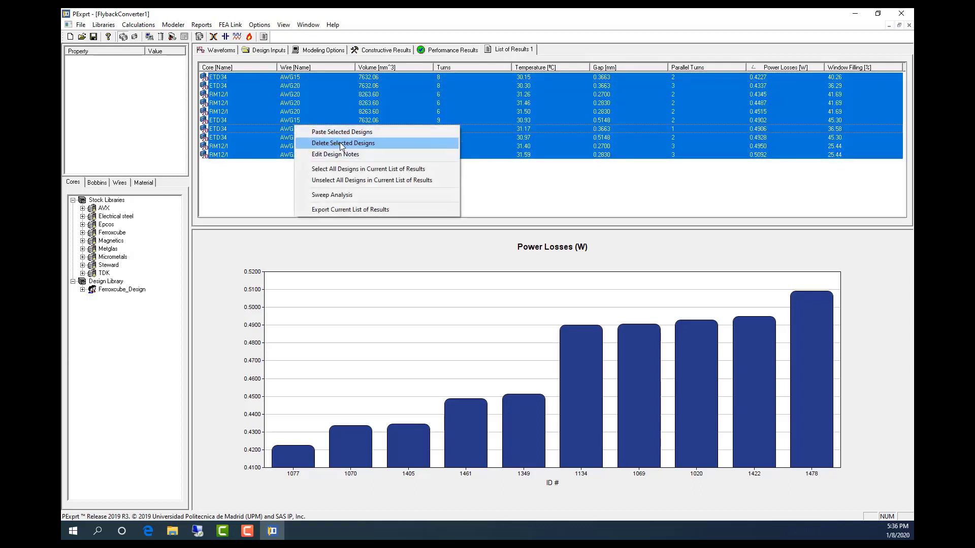
left_click(340, 144)
Confirm deleting the old designs and reload the Ferroxcube_Design library, replacing the current one
left_click(492, 289)
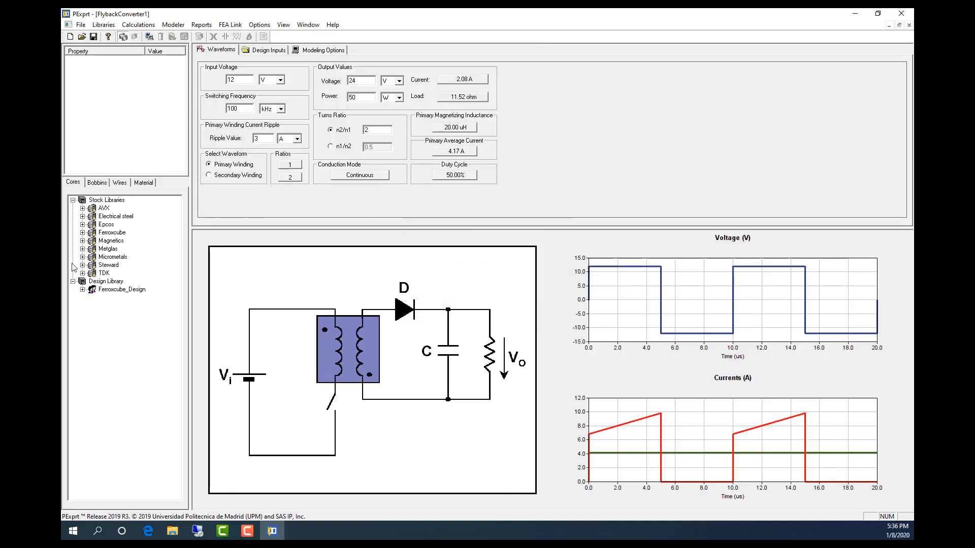
left_click(83, 291)
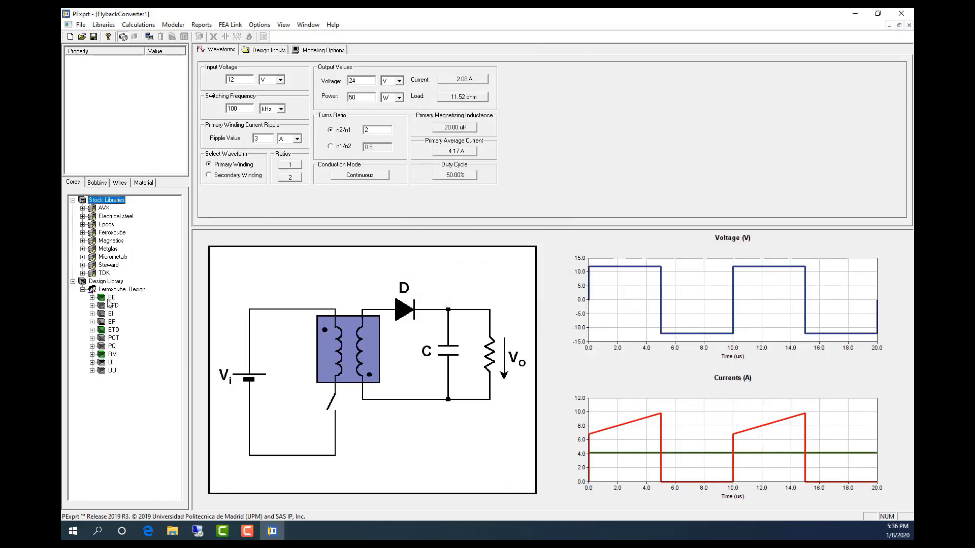
right_click(113, 299)
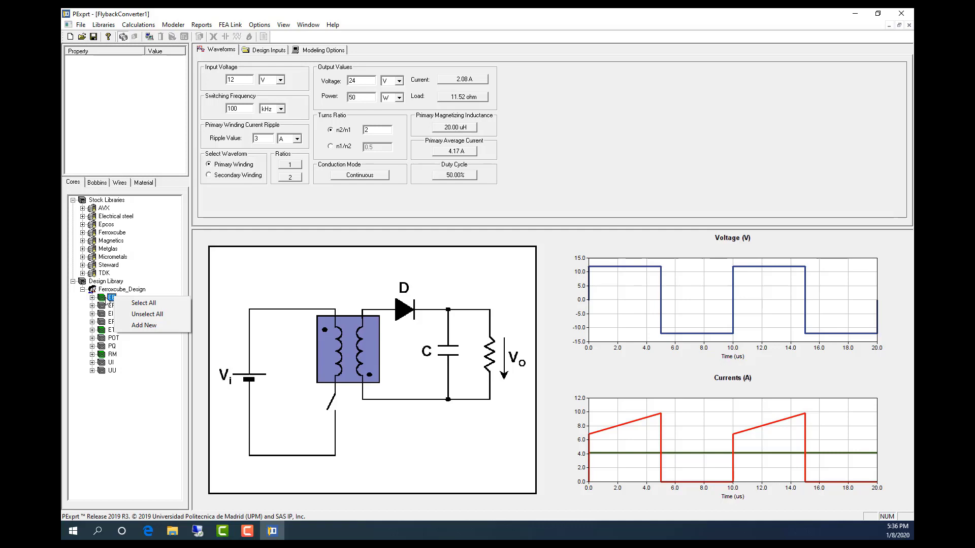
left_click(109, 237)
double_click(105, 281)
left_click(511, 291)
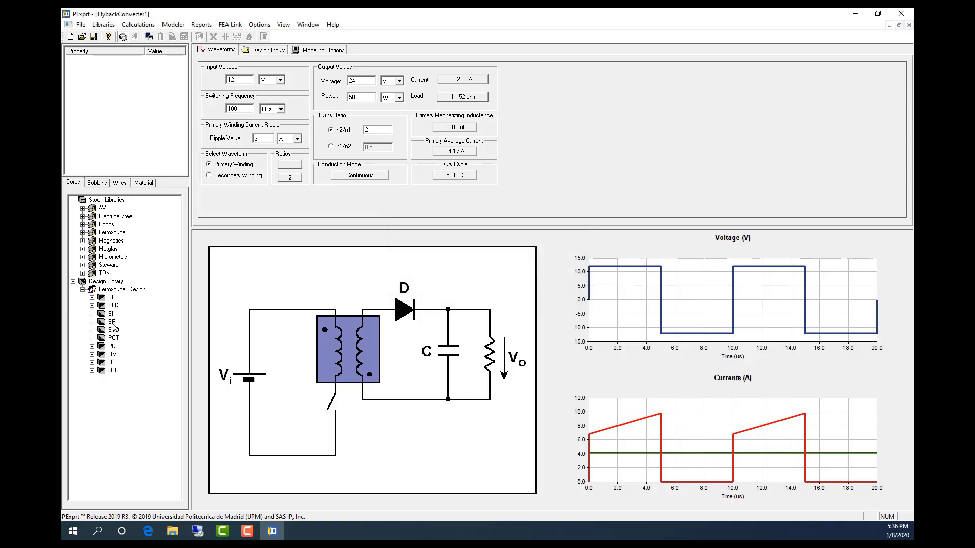
Select all RM cores, expand the RM family to list them, then unselect all of them
right_click(113, 355)
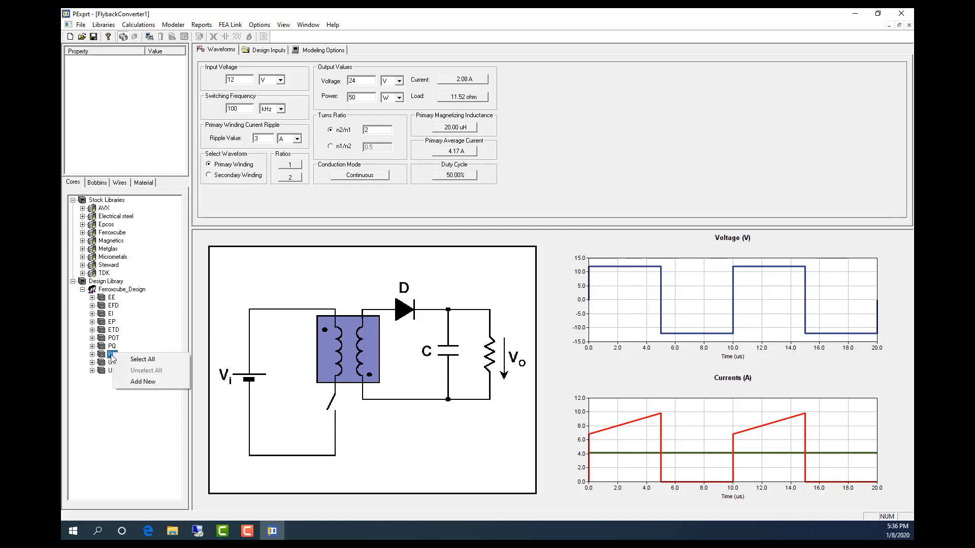
left_click(102, 358)
right_click(102, 357)
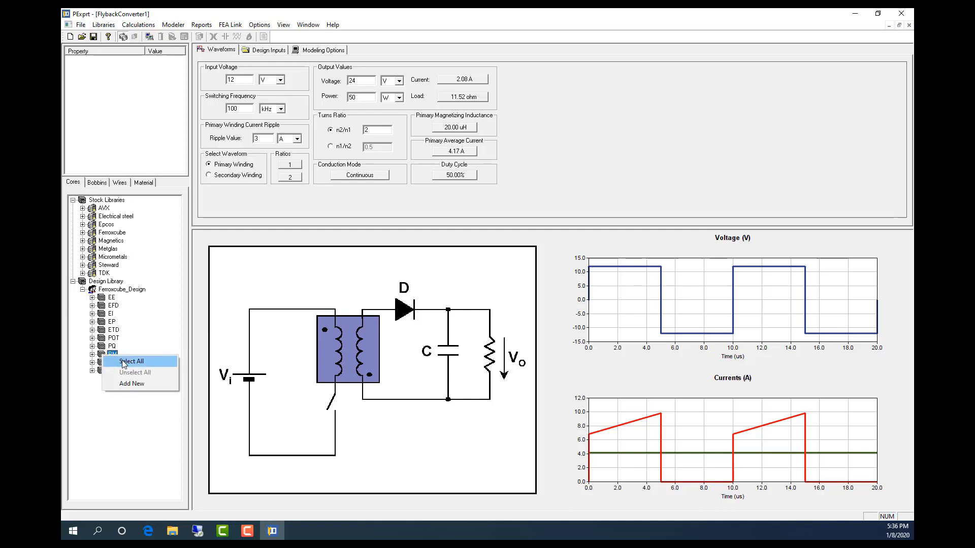
left_click(117, 361)
left_click(92, 355)
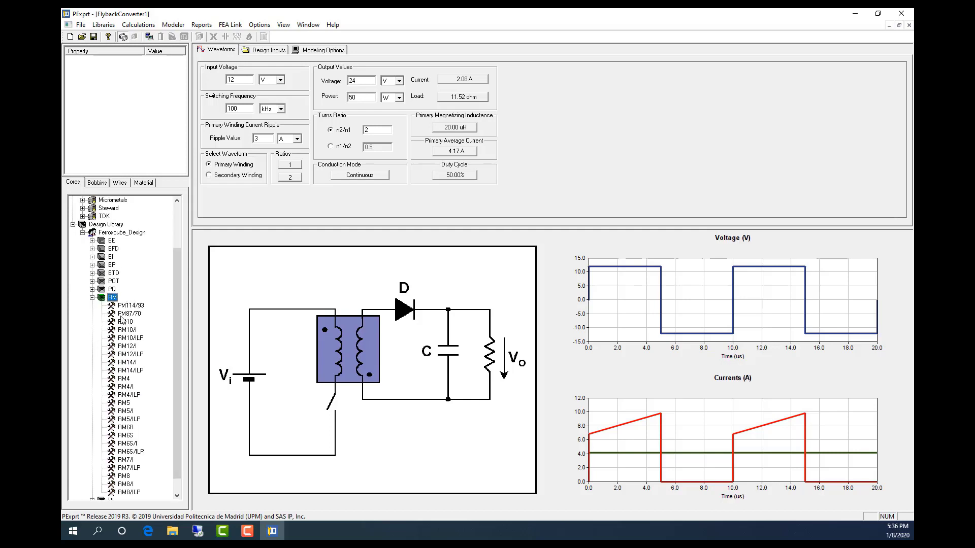
right_click(113, 298)
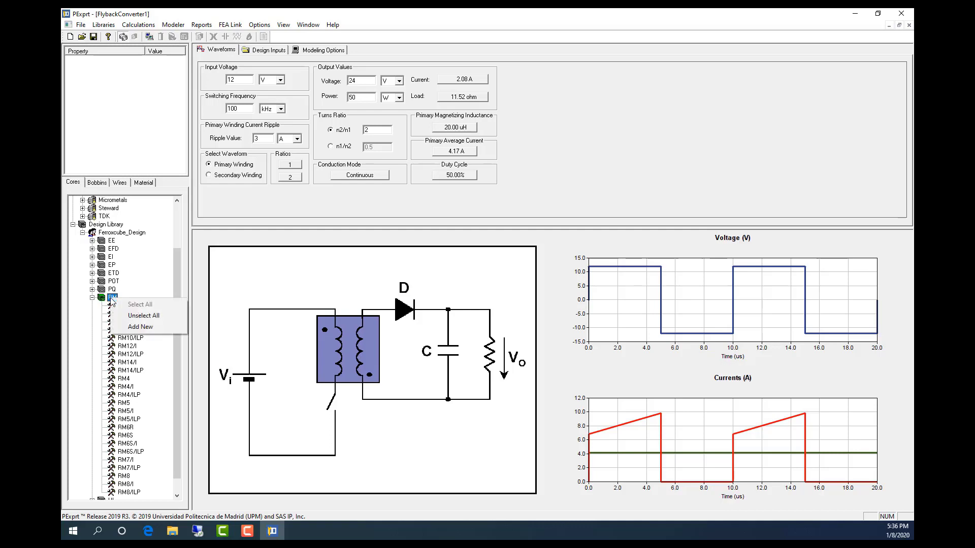
left_click(135, 316)
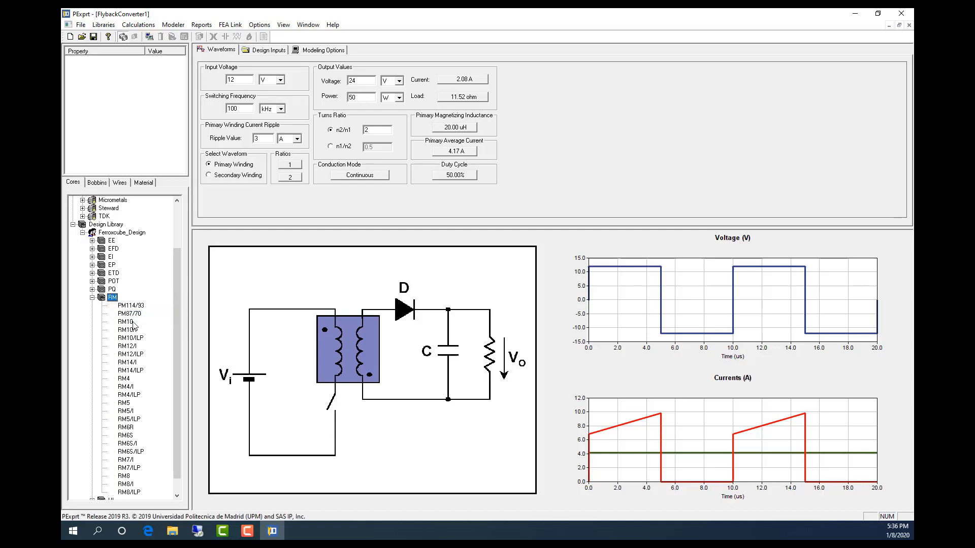
Tag RM12/I, RM14/I and RM10 for the design, leaving RM4/I untagged
left_click(126, 346)
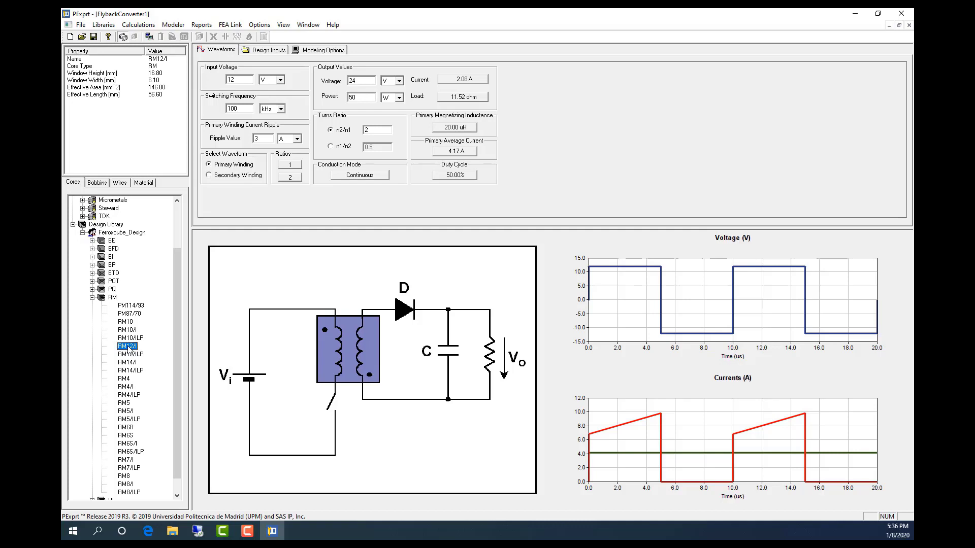
double_click(129, 347)
double_click(127, 362)
double_click(125, 387)
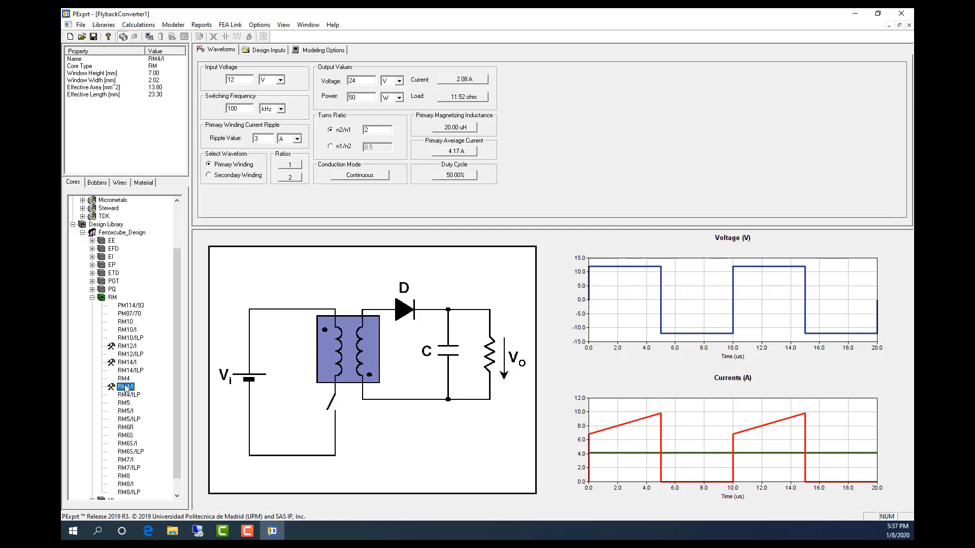
double_click(126, 387)
double_click(125, 321)
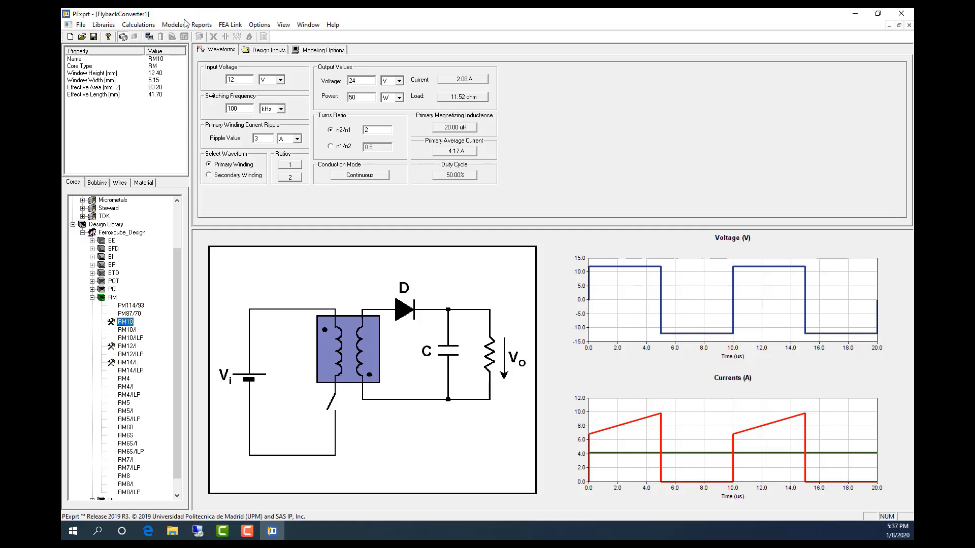
Start the design process with automatically chosen wires and core materials, then accept the valid-designs summary
left_click(143, 28)
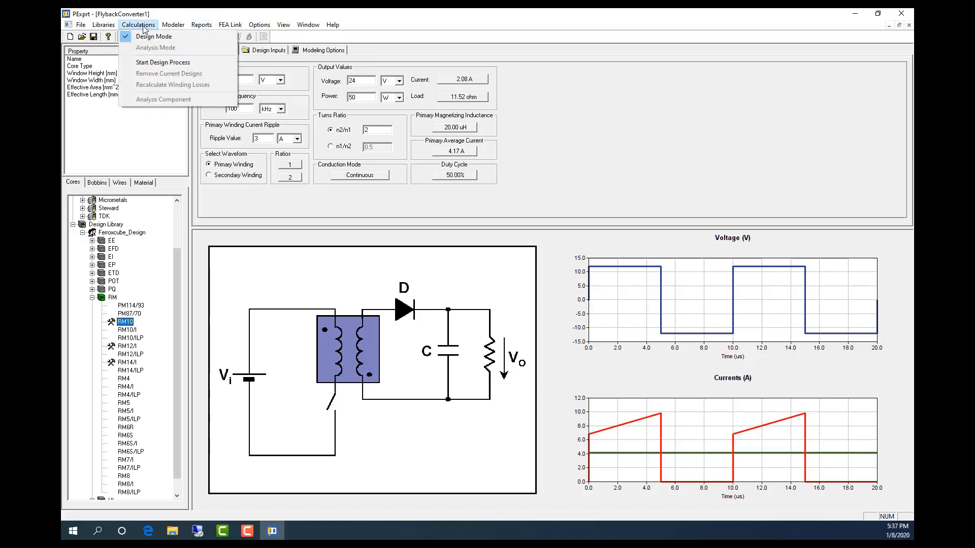
left_click(164, 63)
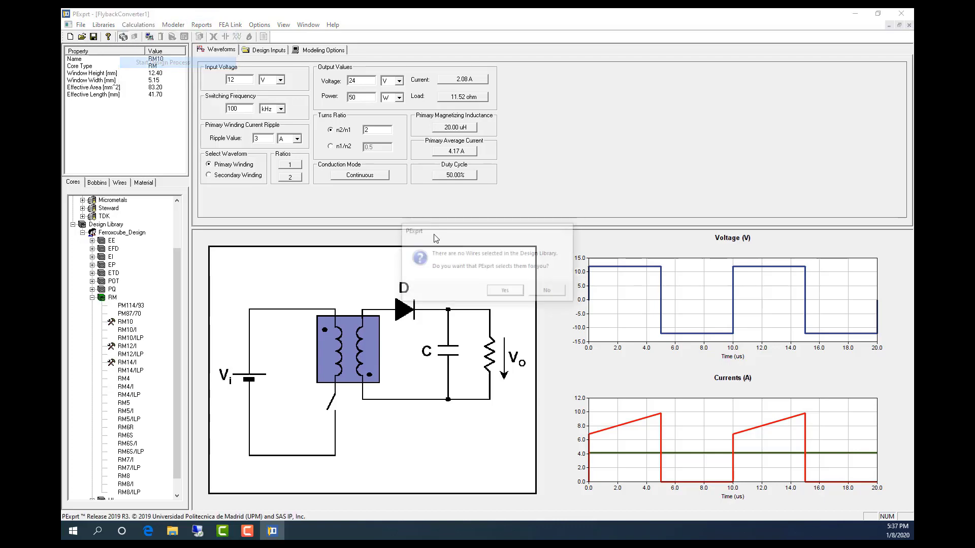
left_click(506, 291)
left_click(517, 292)
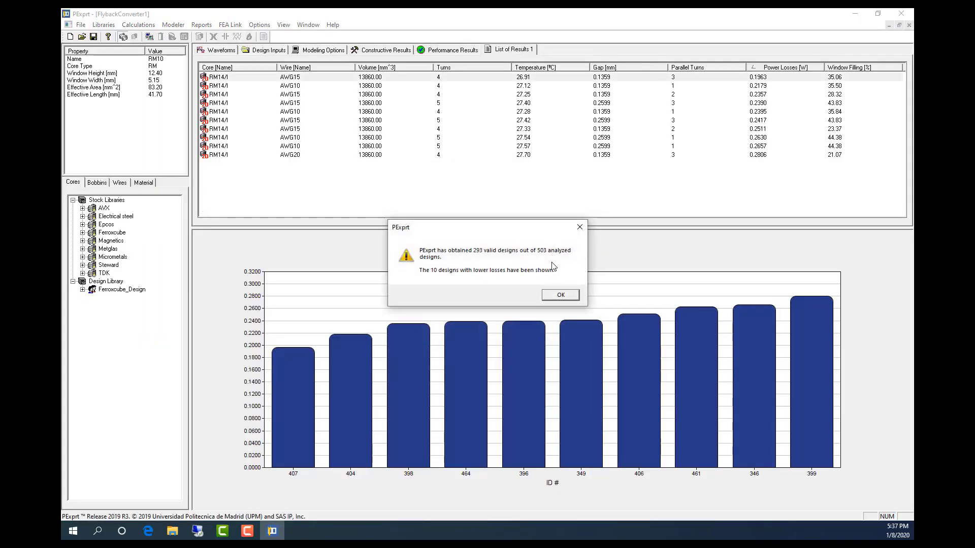
left_click(554, 295)
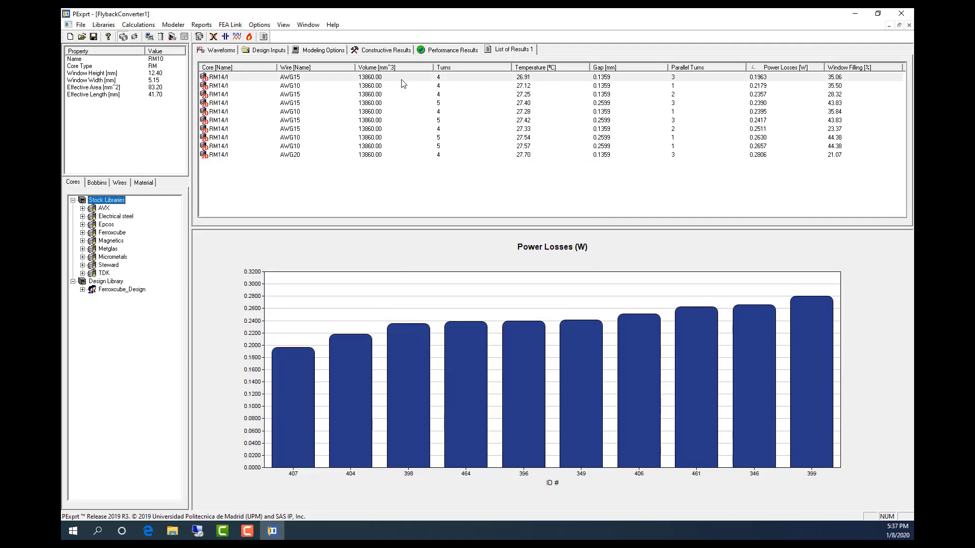
left_click(770, 68)
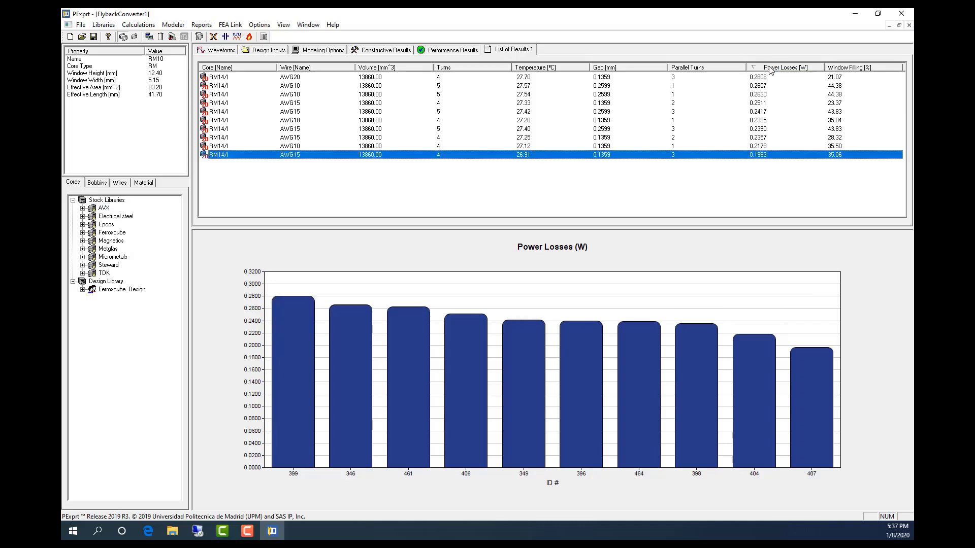
left_click(770, 70)
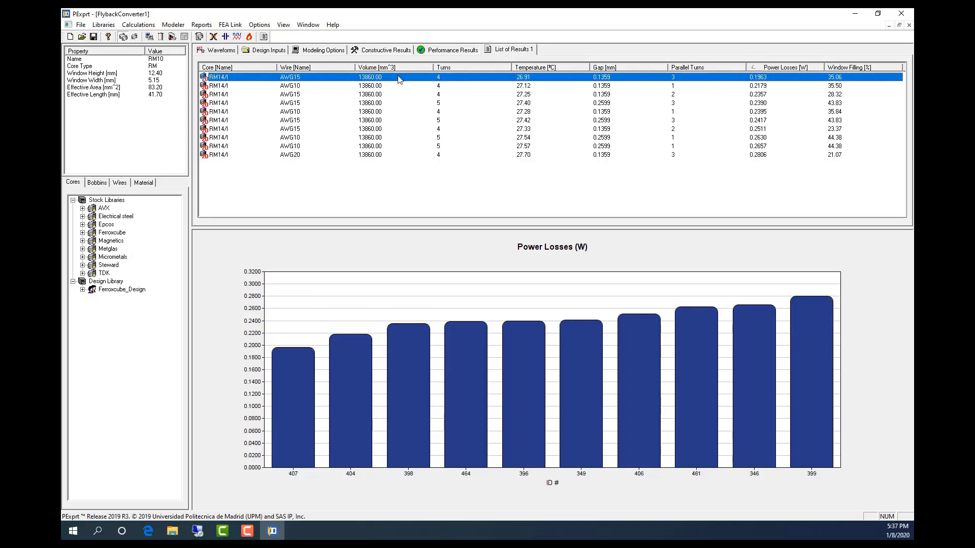